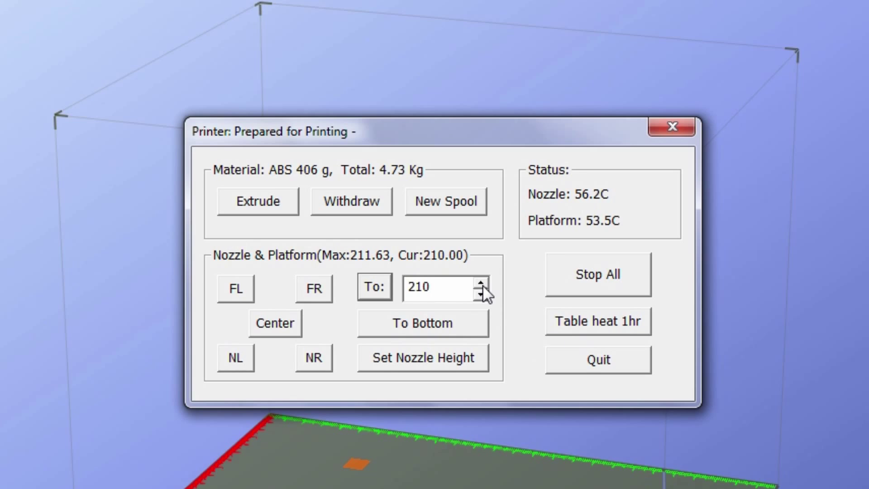
Step: Step the target height up in two 0.1 increments and send the platform to 210.2
click(483, 286)
click(384, 294)
click(481, 282)
click(376, 289)
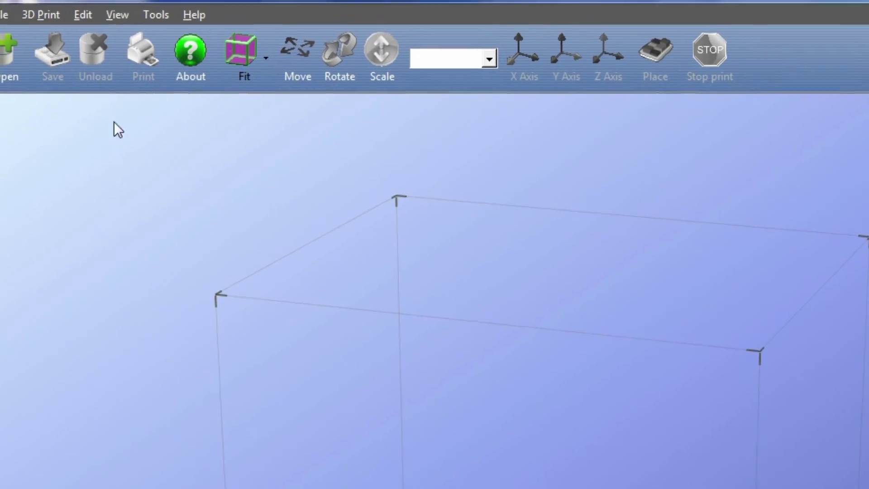
Step: Start Platform Calibrate from the 3D Print menu, then reopen it for nozzle detection
click(73, 33)
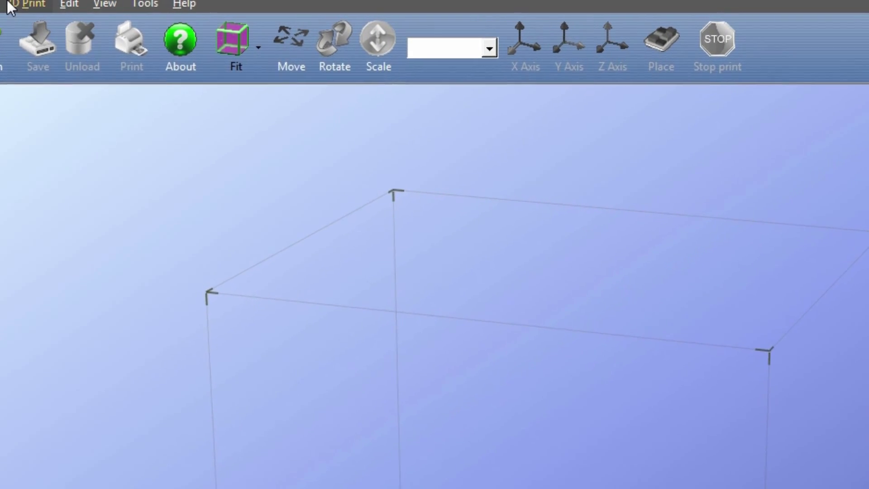
click(21, 4)
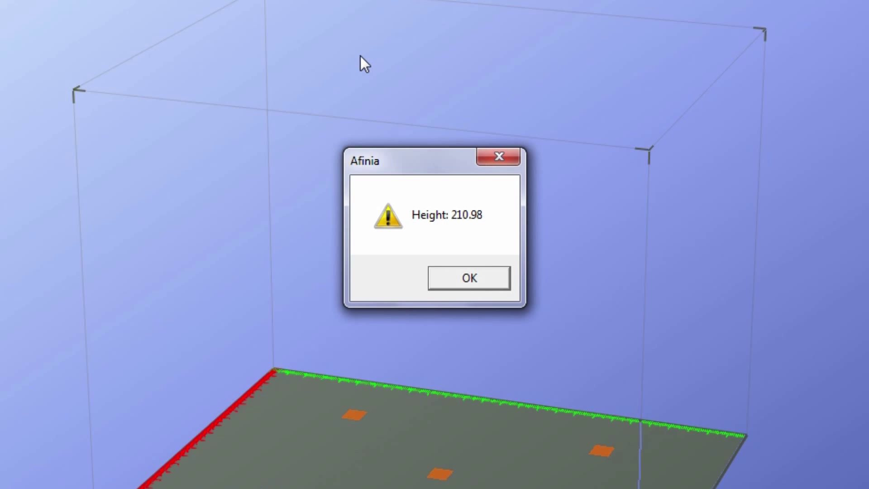
Step: Acknowledge the Nozzle Height Detect result of 210.98
click(491, 274)
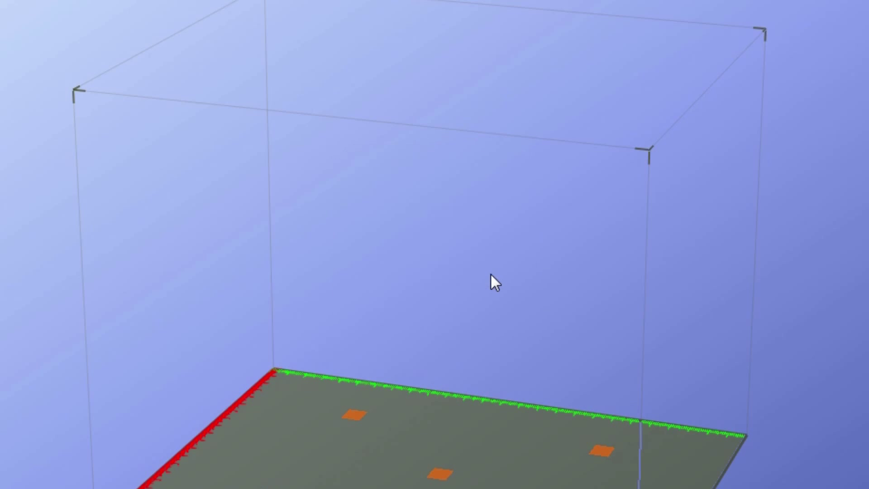